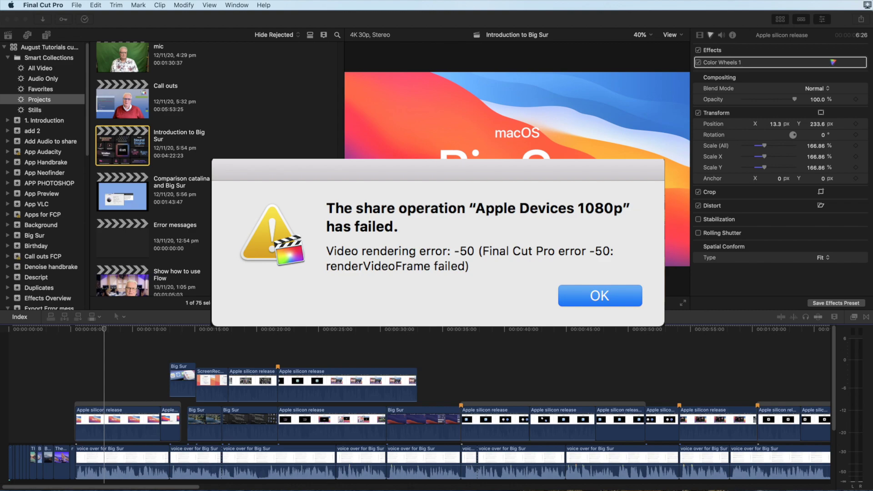
- Dismiss the Apple Devices and Master File share-failure alerts
key("Return")
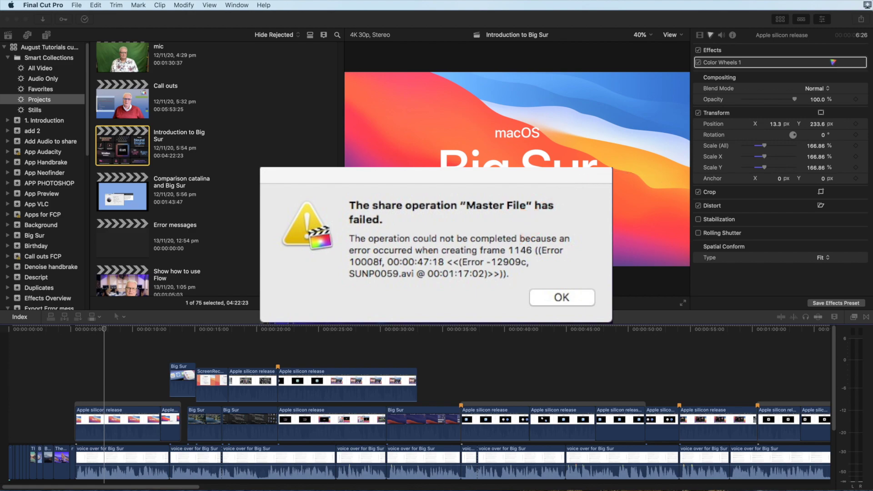
key("Return")
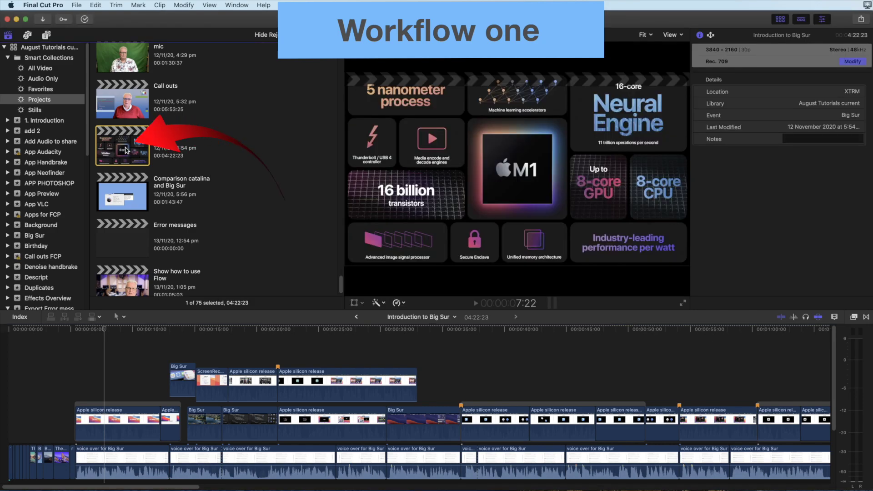
- Delete the project's generated render files, leaving Final Cut Pro running
left_click(76, 6)
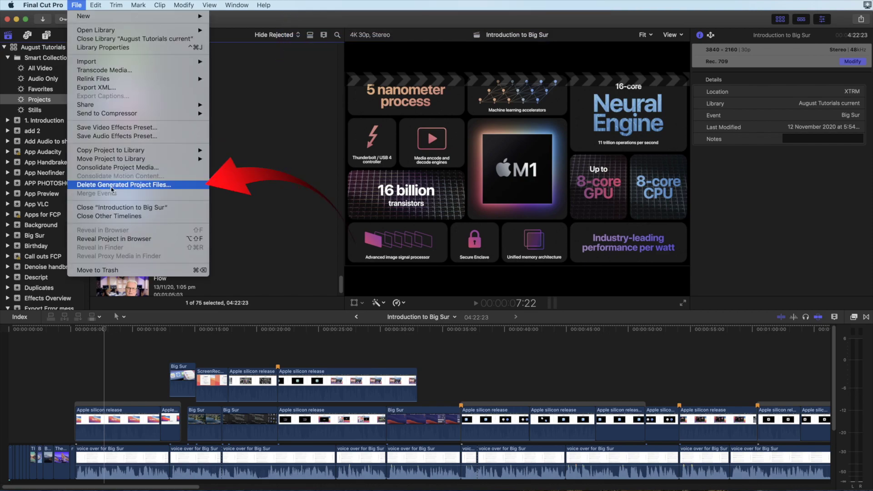
left_click(112, 185)
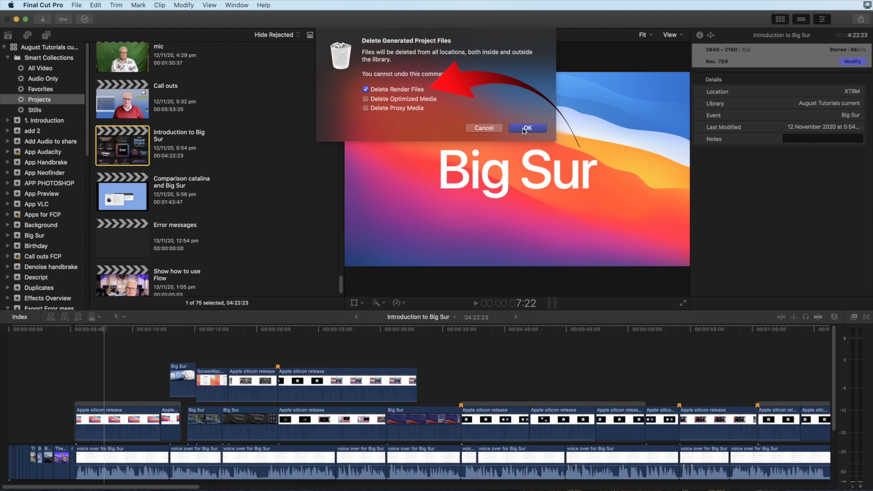
left_click(527, 129)
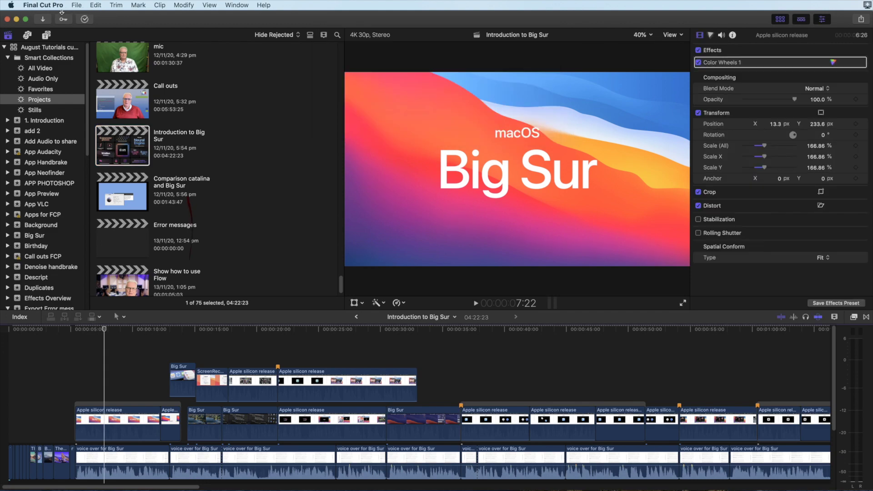
left_click(43, 5)
left_click(245, 130)
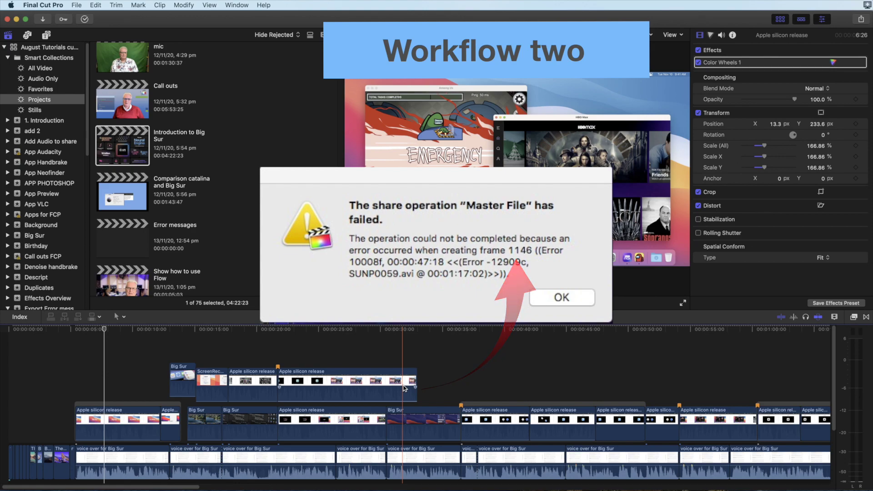
- Dismiss the share error and set the General Time Display preference to Frames
key("Return")
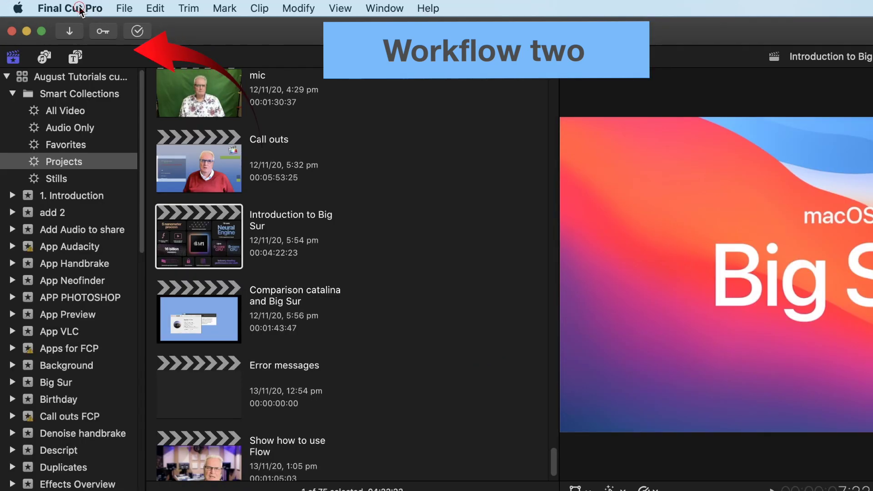
left_click(80, 10)
left_click(81, 47)
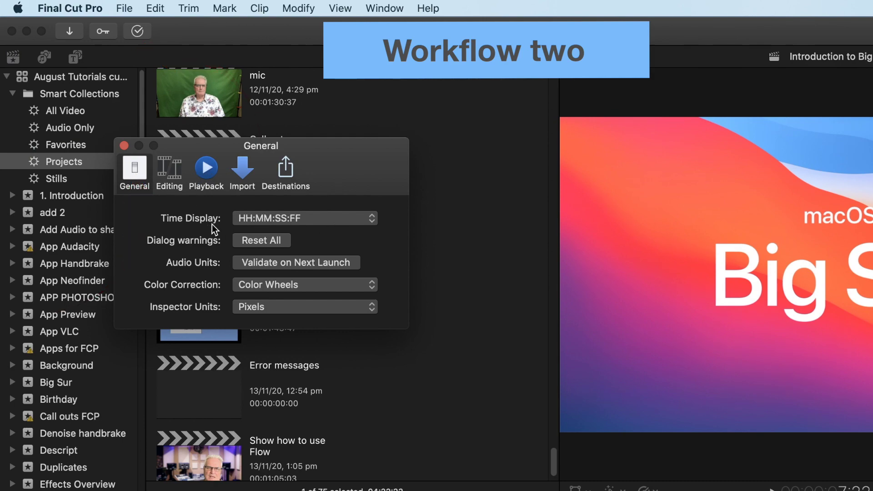
left_click(371, 220)
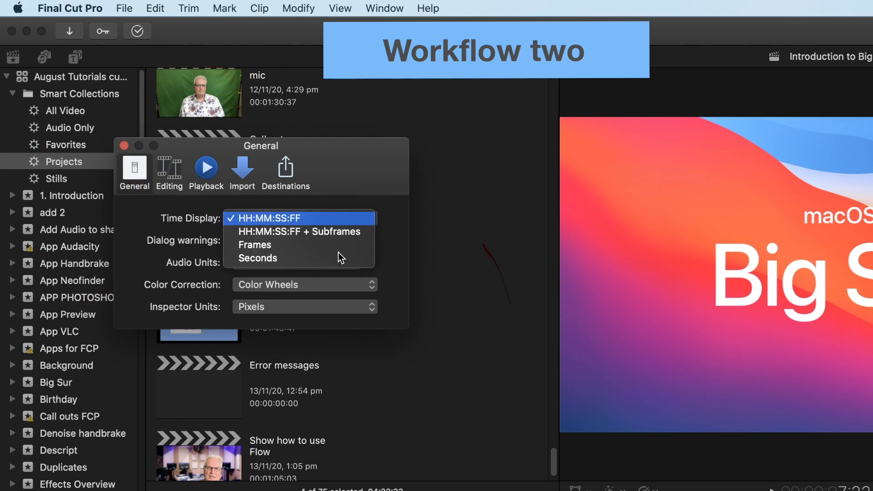
left_click(318, 242)
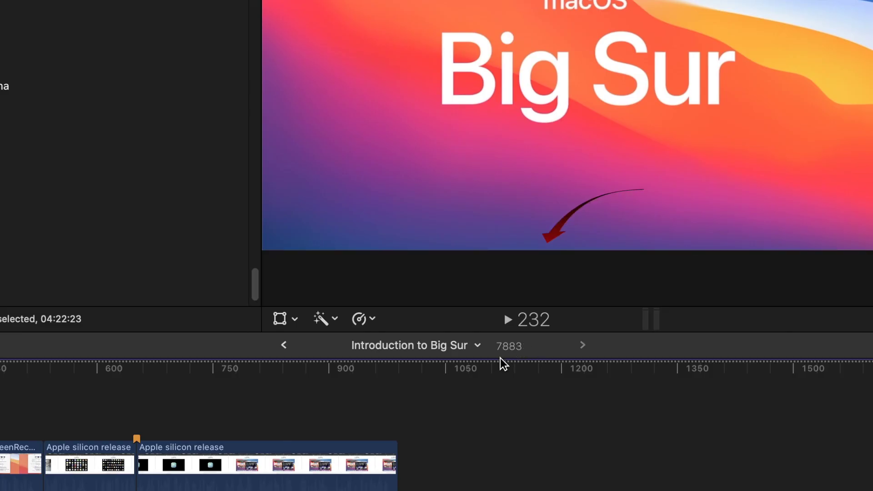
left_click(459, 371)
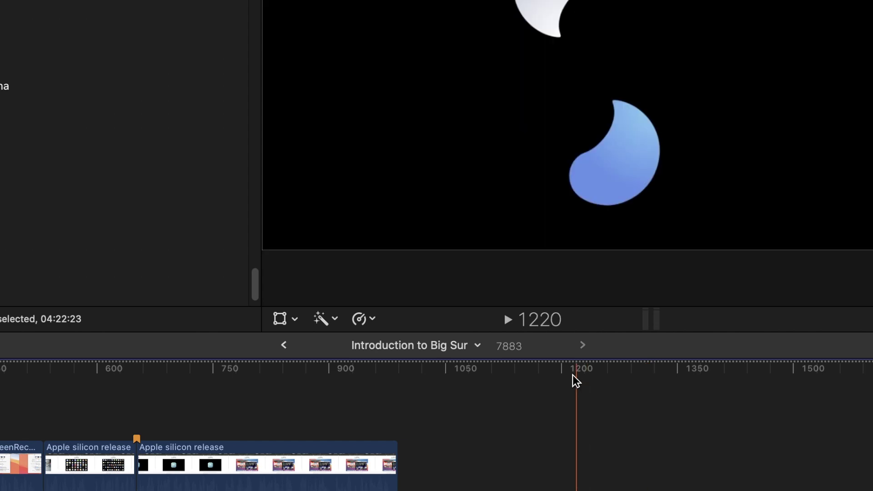
- Jump the playhead to frame 1300 and reveal the Apple silicon release clip's source in the Big Sur event
key("space")
left_click(541, 321)
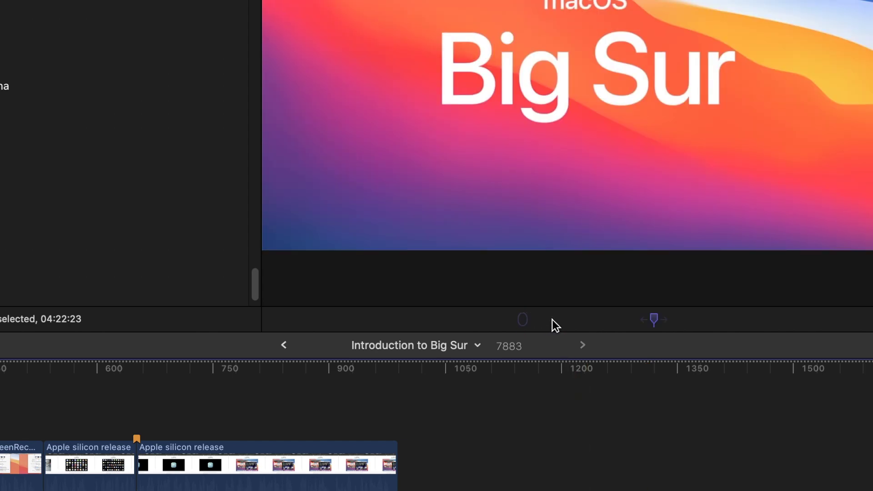
type("1300")
key("Return")
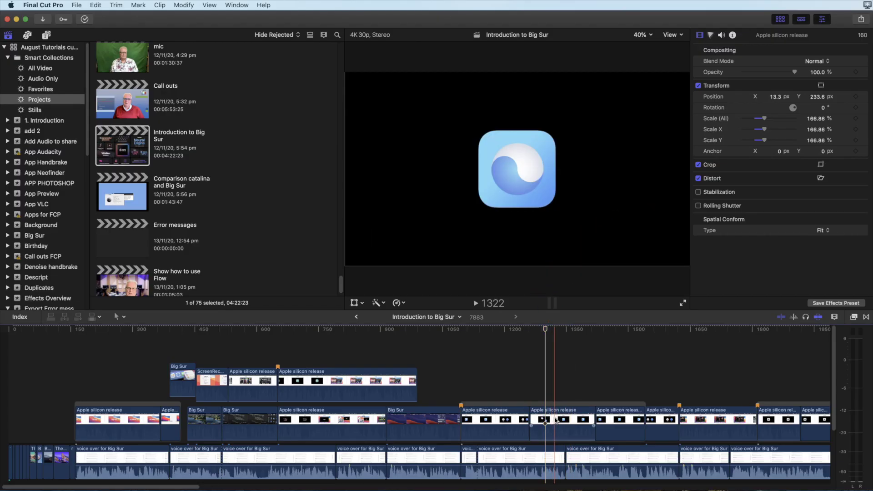
left_click(556, 421)
key("shift+f")
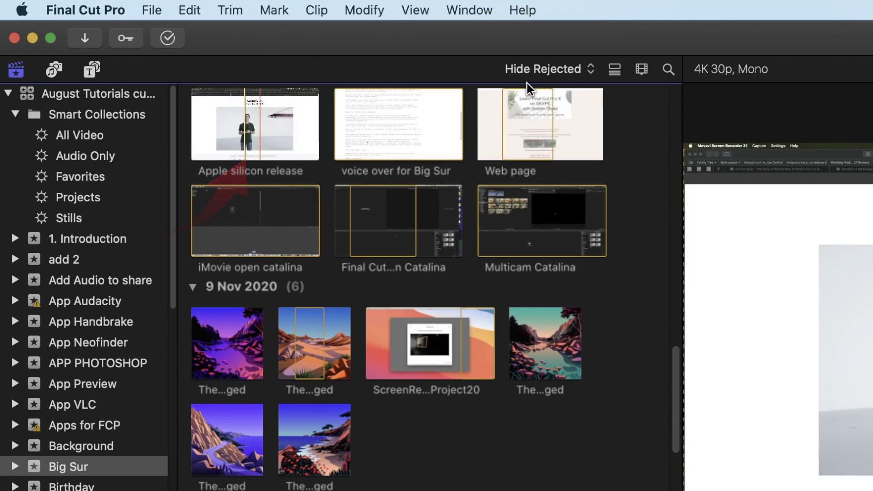
- Set the browser's clip appearance duration to 30s
left_click(644, 73)
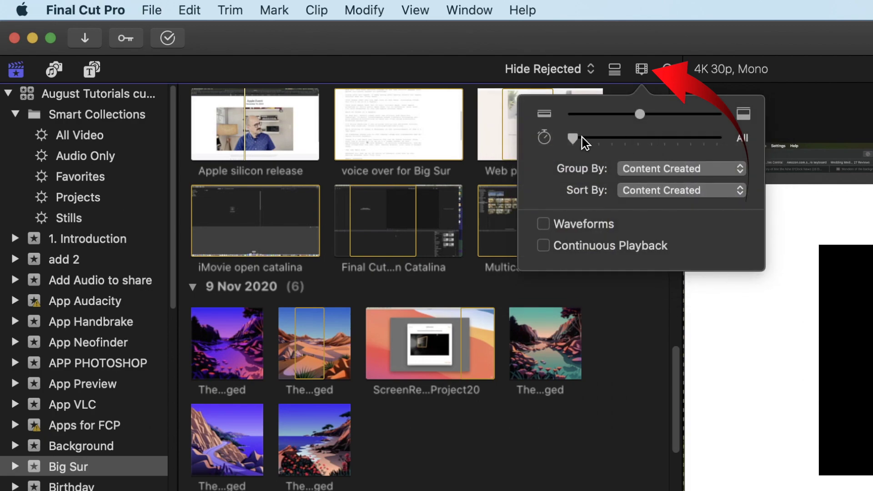
left_click_drag(577, 137, 613, 140)
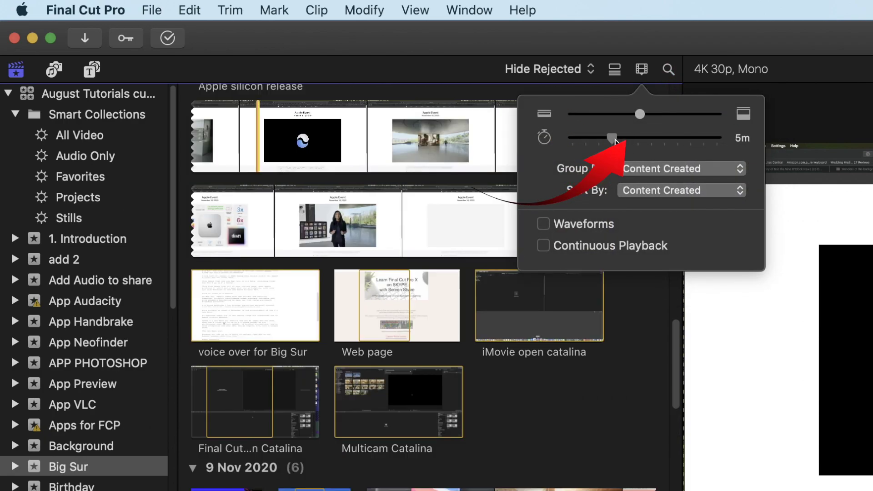
left_click(651, 138)
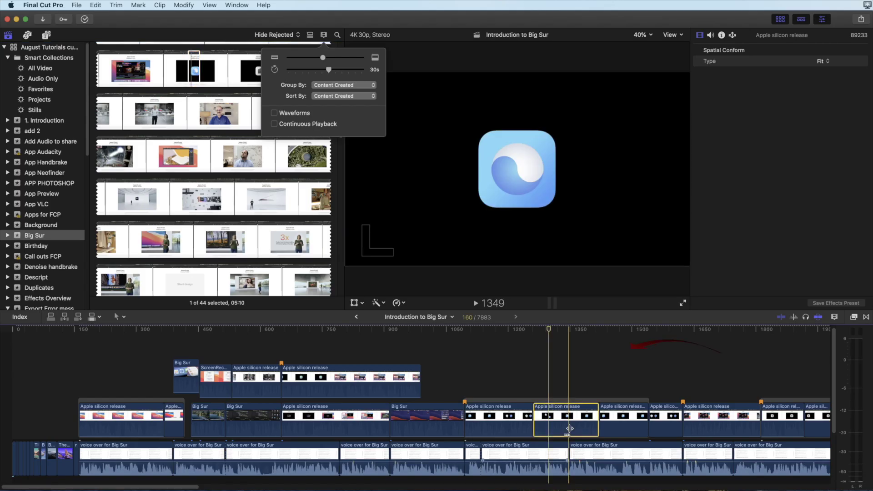
- Drag the Apple Event source clip onto the Apple silicon release clip in the timeline
left_click(569, 420)
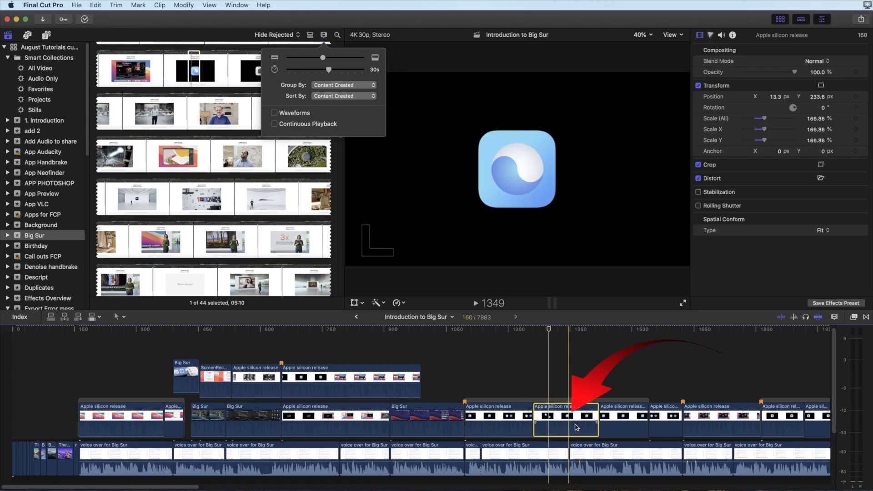
left_click(193, 66)
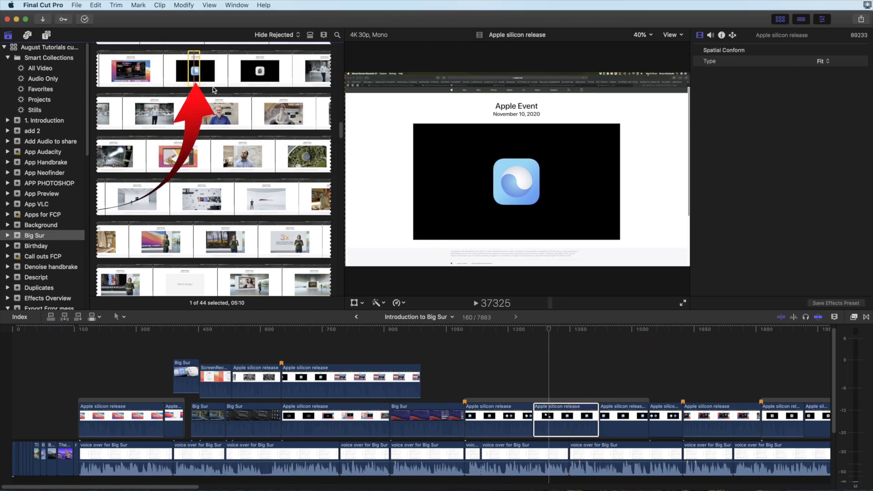
left_click_drag(463, 319, 548, 423)
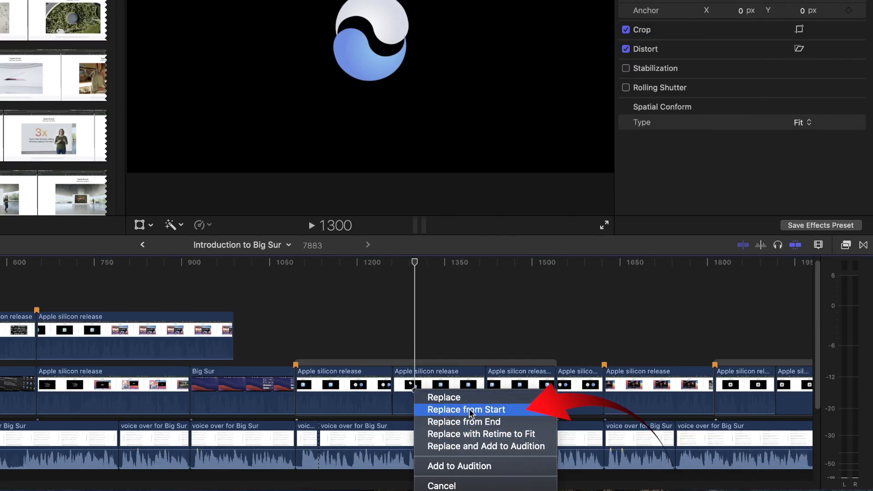
- Apply Replace from Start, then copy the Apple silicon release timeline clip
left_click(464, 409)
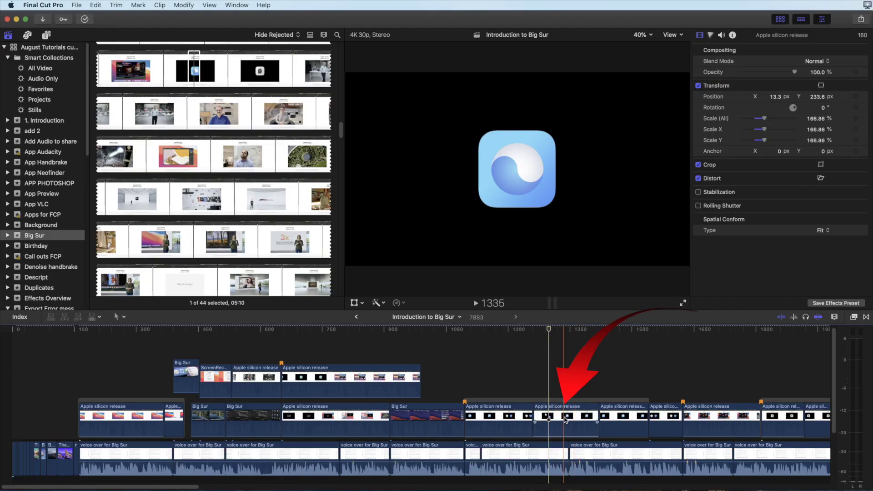
left_click(565, 420)
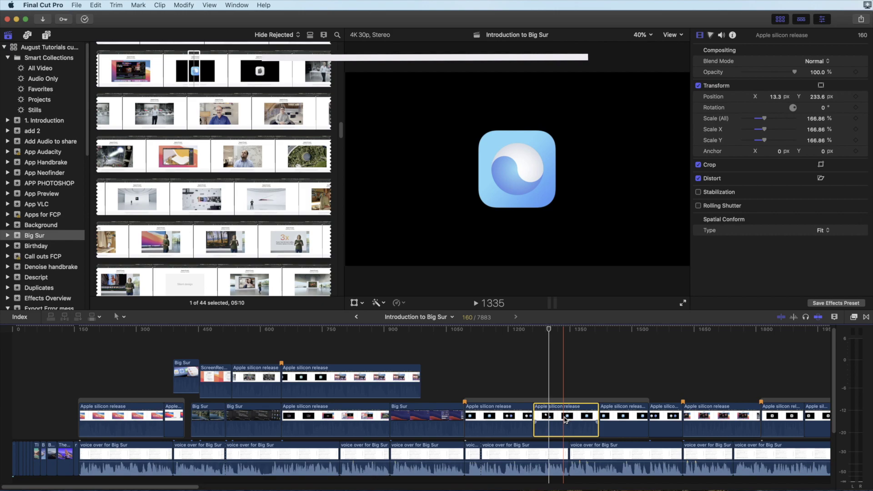
key("super+c")
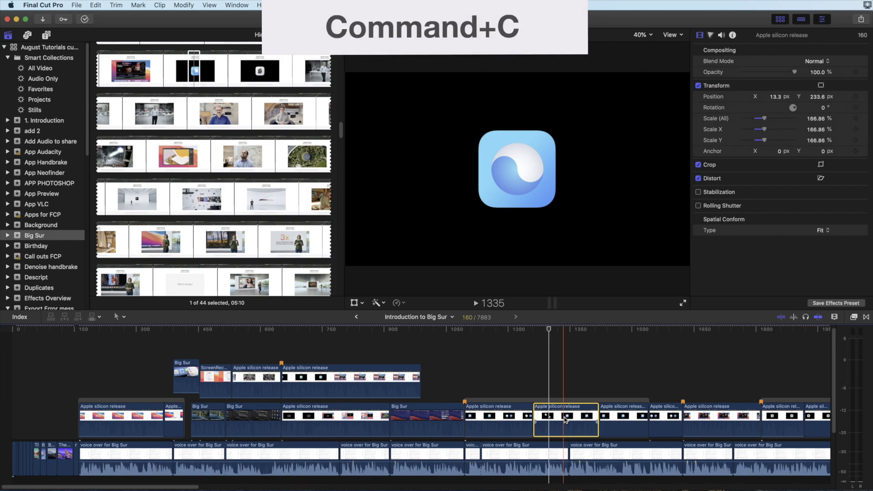
- Replace the timeline clip with the Apple Event source clip and start pasting its copied attributes
left_click(194, 68)
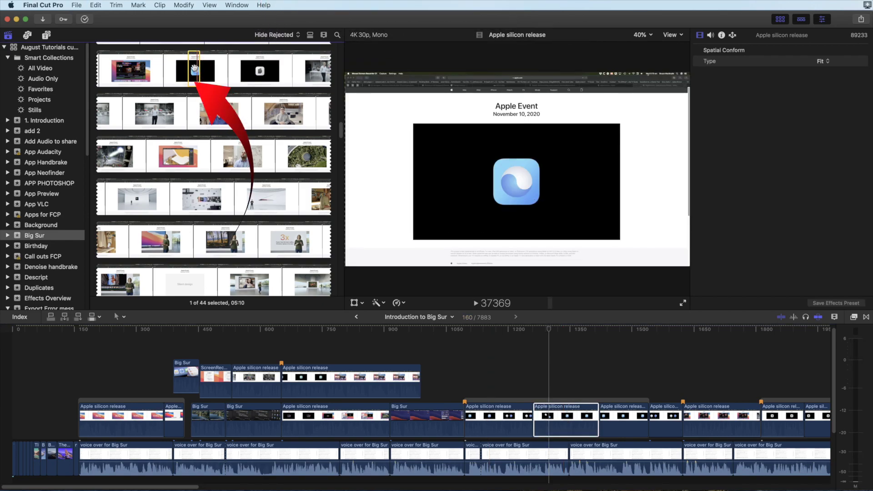
left_click_drag(194, 69, 552, 415)
left_click(573, 425)
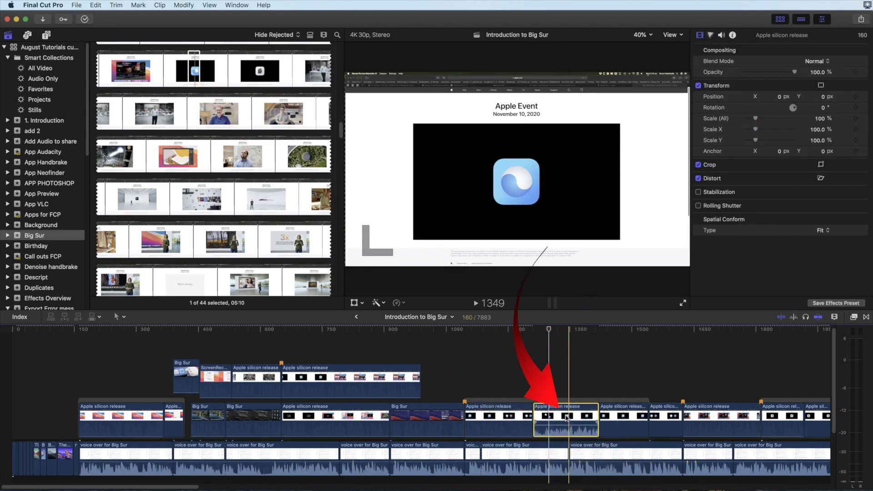
key("super+alt+v")
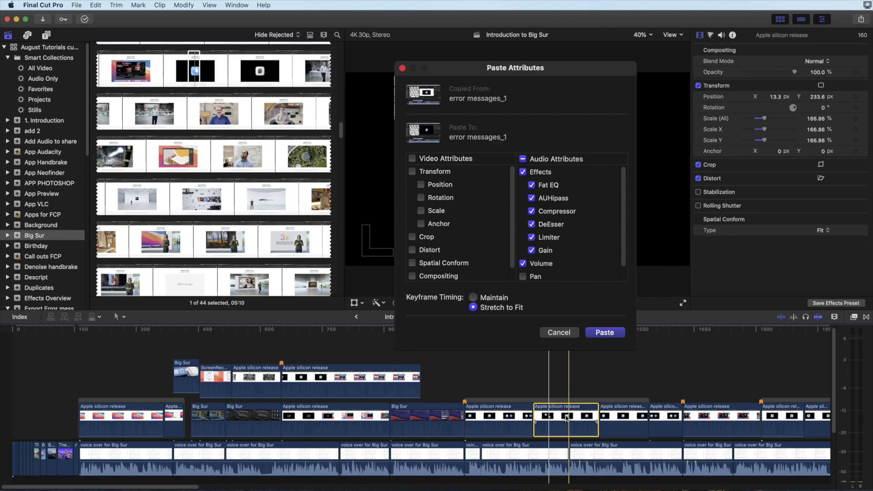
key("Return")
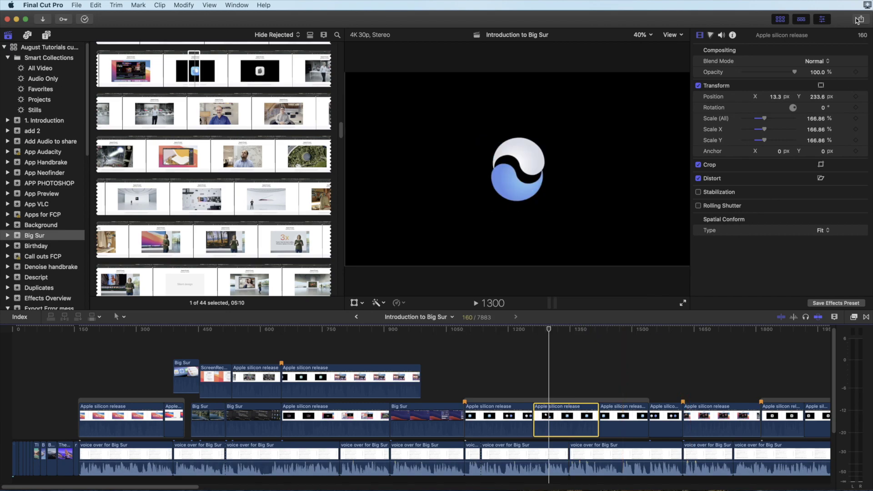
left_click(862, 19)
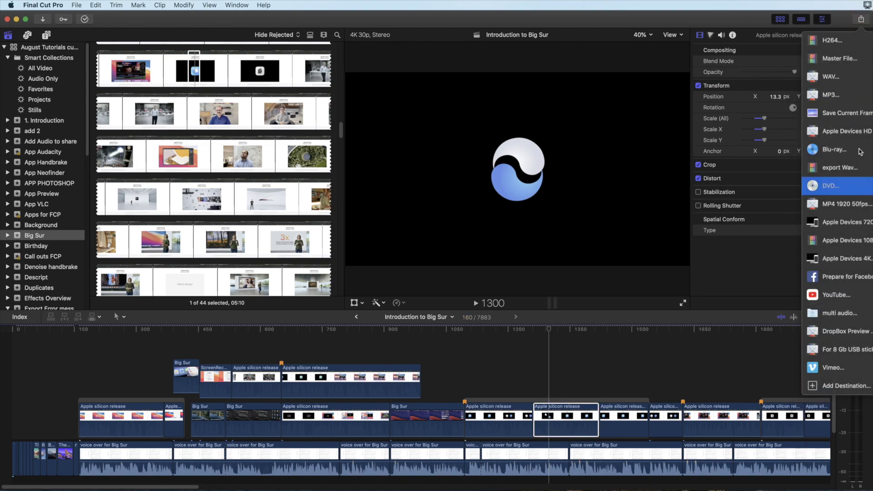
left_click(836, 40)
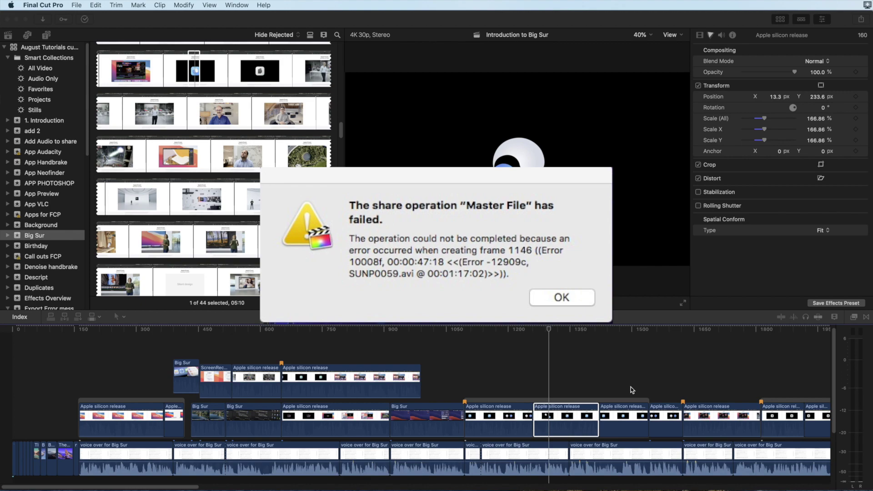
key("Return")
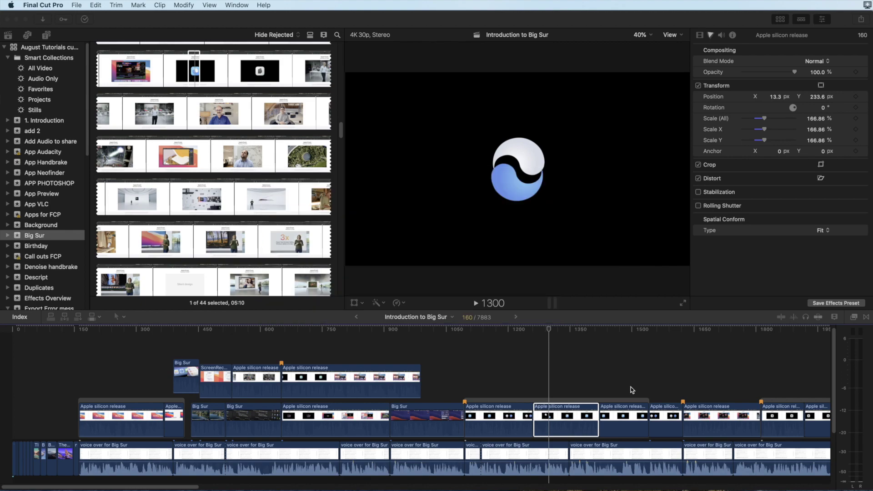